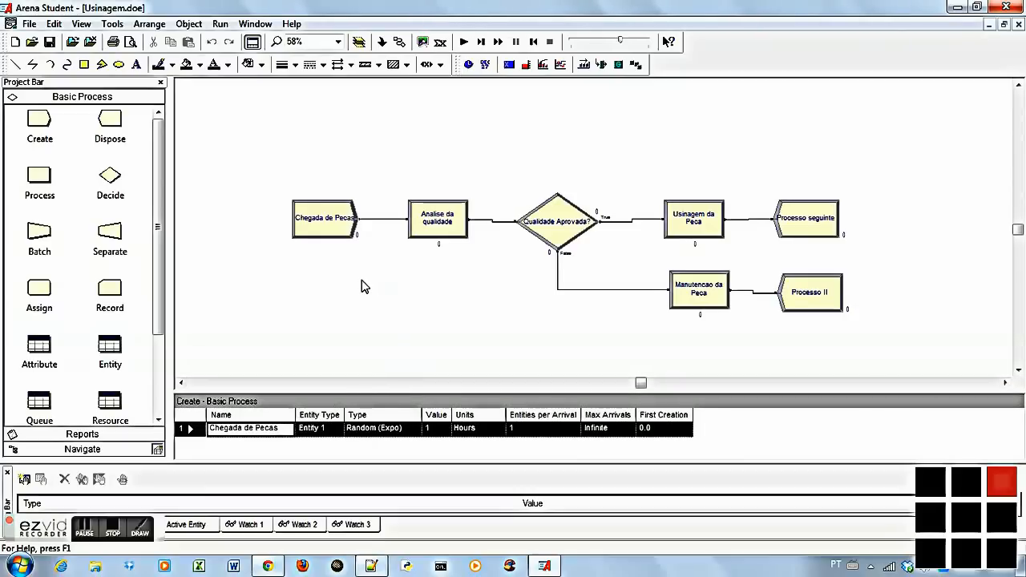
# Inspect the parameters of the Manutencao da Peca process module in the model.
pyautogui.click(702, 298)
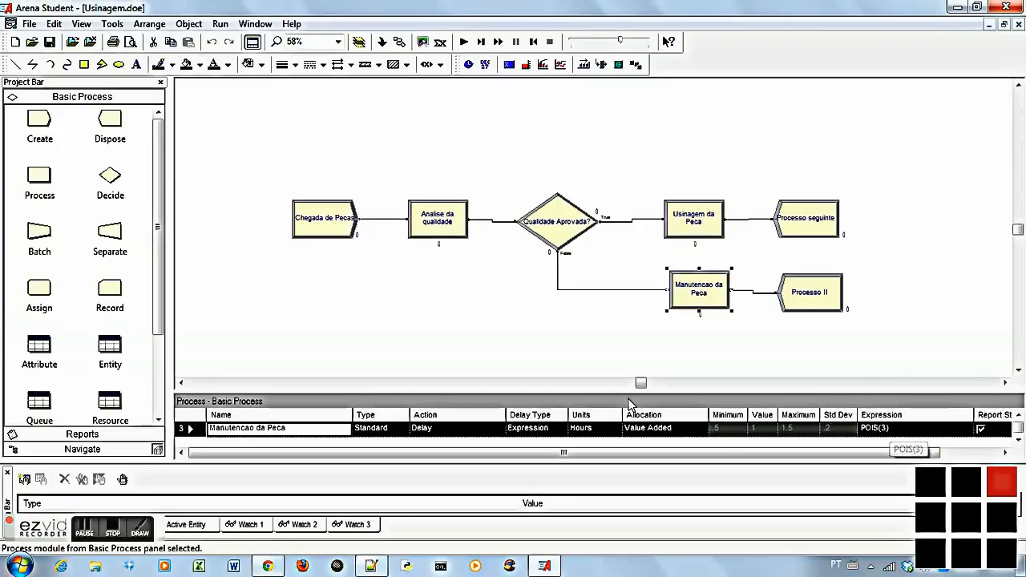
pyautogui.click(341, 273)
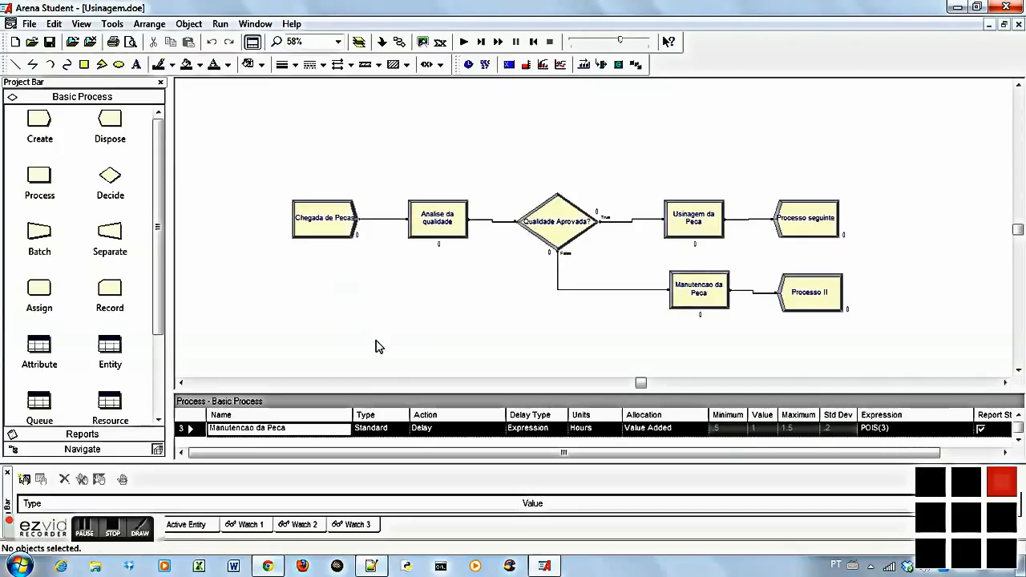
# Switch to Notepad++ and examine the data values in the files entrada1.dst through entrada6.dst.
pyautogui.click(375, 567)
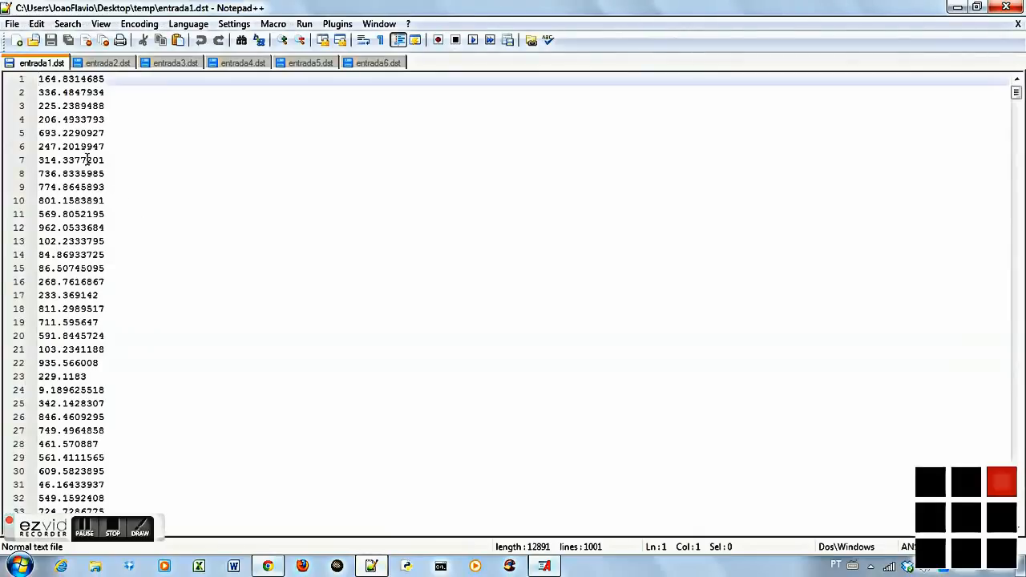
pyautogui.scroll(-3, 69, 118)
pyautogui.scroll(3, 66, 179)
pyautogui.scroll(-8, 68, 172)
pyautogui.scroll(8, 68, 105)
pyautogui.click(108, 64)
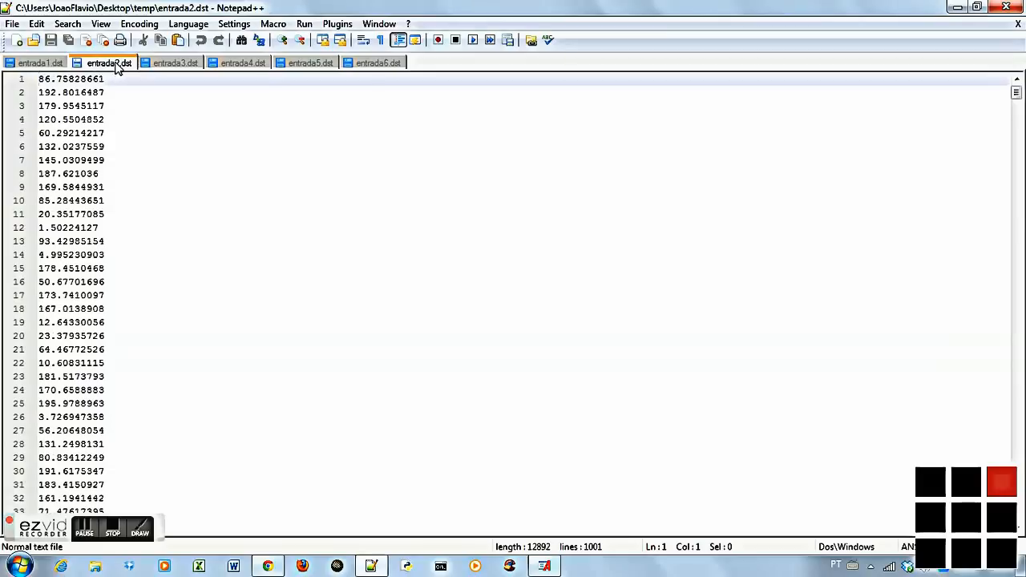
pyautogui.click(169, 64)
pyautogui.click(230, 66)
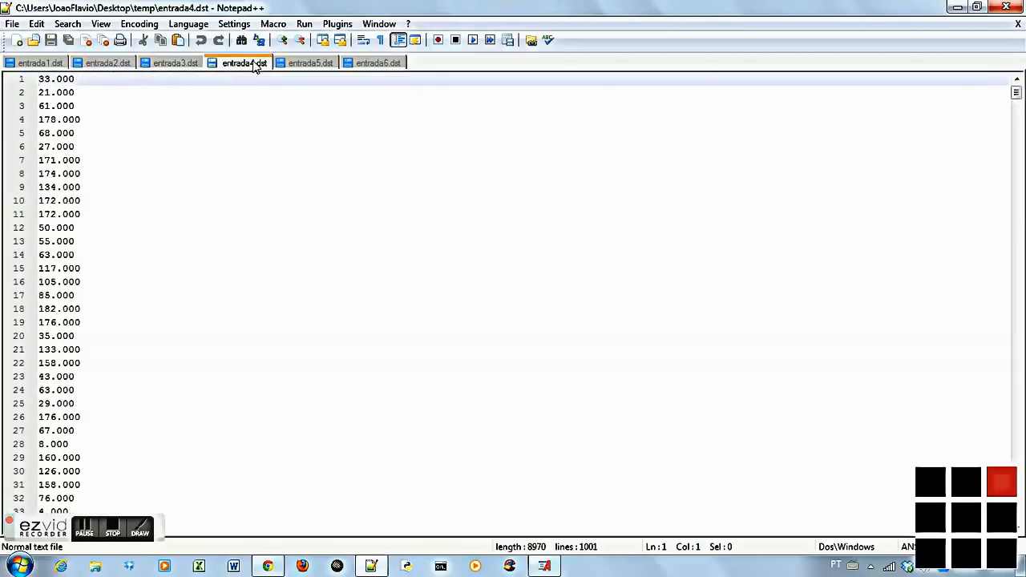
pyautogui.click(306, 65)
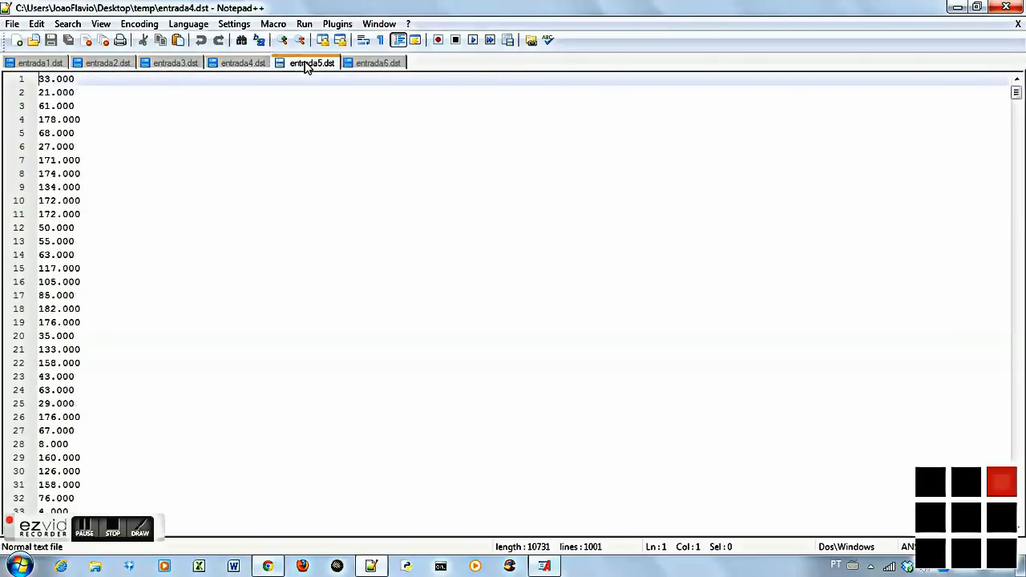
pyautogui.click(365, 66)
pyautogui.click(40, 64)
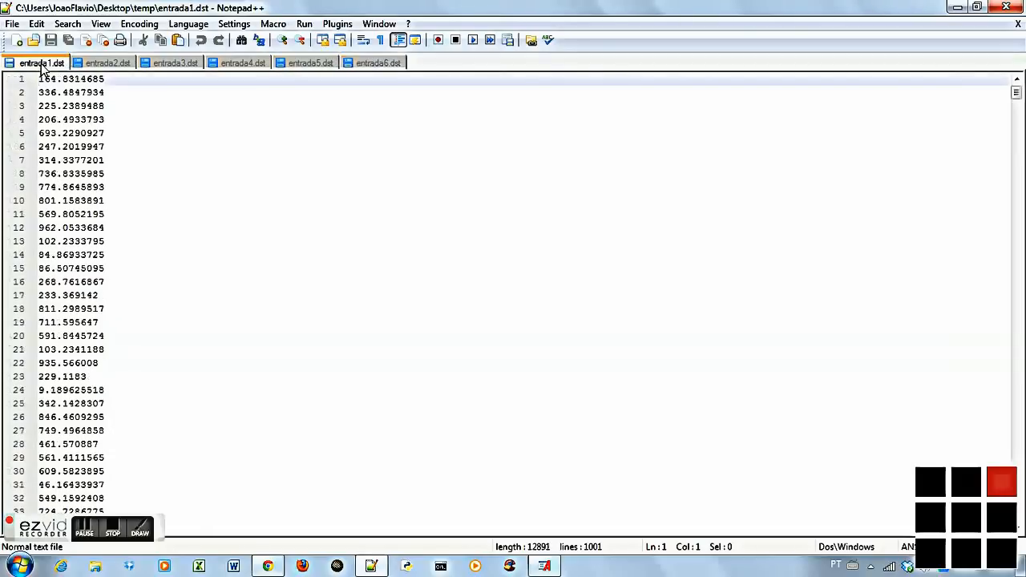
pyautogui.click(956, 9)
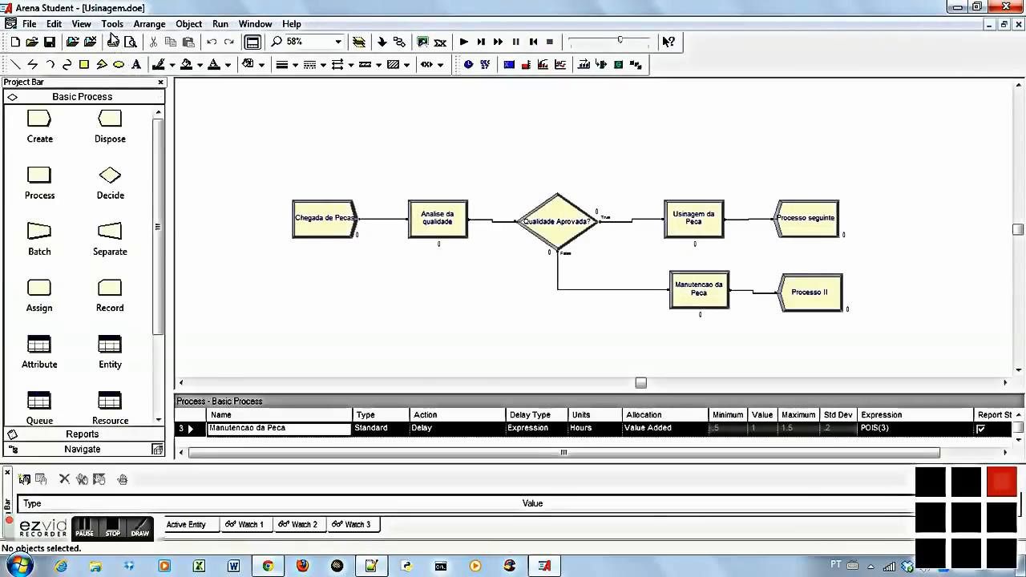
# Launch the Input Analyzer from Arena and create a new blank input document.
pyautogui.click(112, 24)
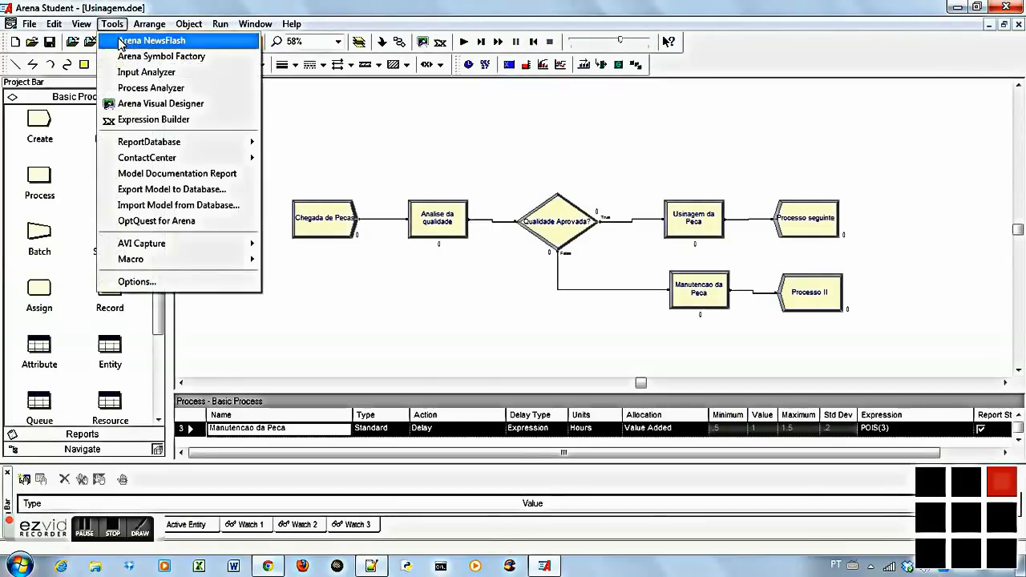
pyautogui.click(173, 71)
pyautogui.click(15, 43)
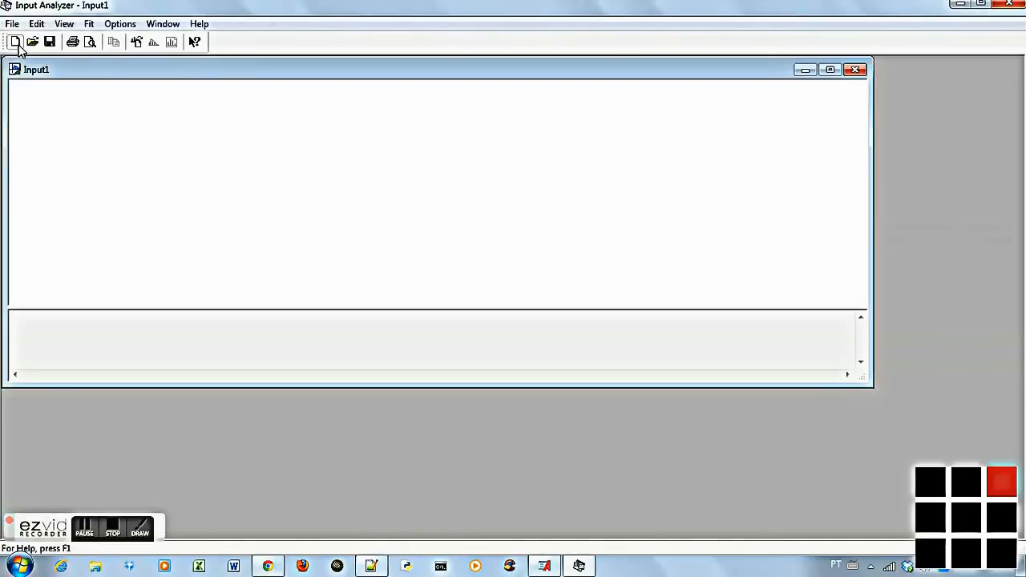
# Load entrada1.dst from the temp folder as the data file and enlarge the document window to show the whole data summary.
pyautogui.click(136, 43)
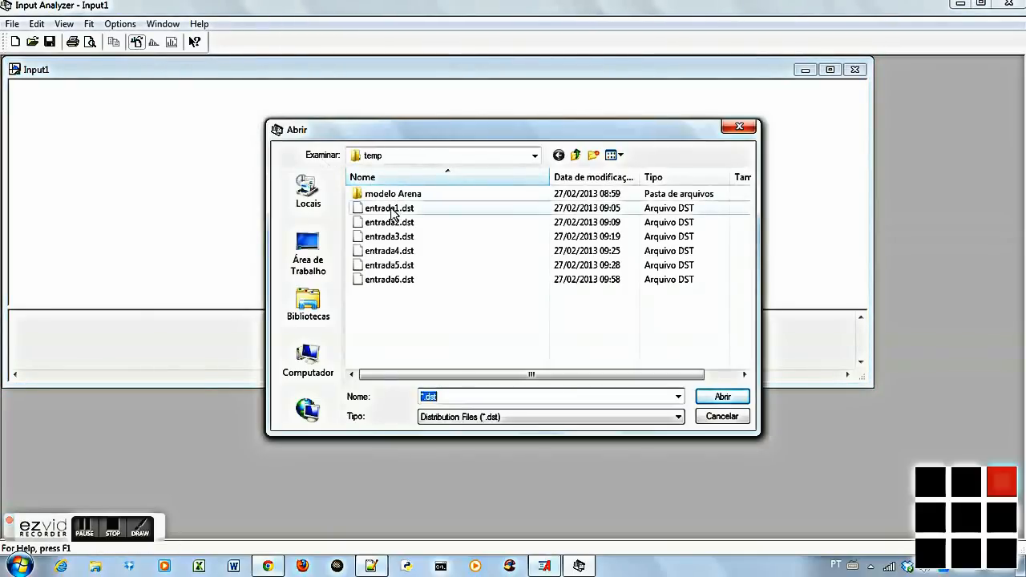
pyautogui.click(391, 210)
pyautogui.press('Return')
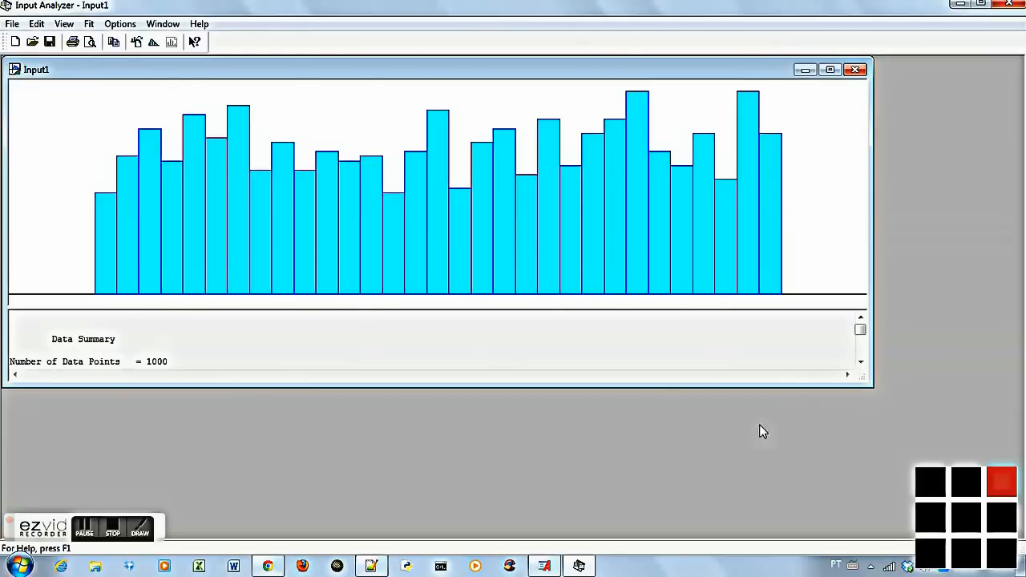
pyautogui.moveTo(867, 386); pyautogui.dragTo(997, 500)
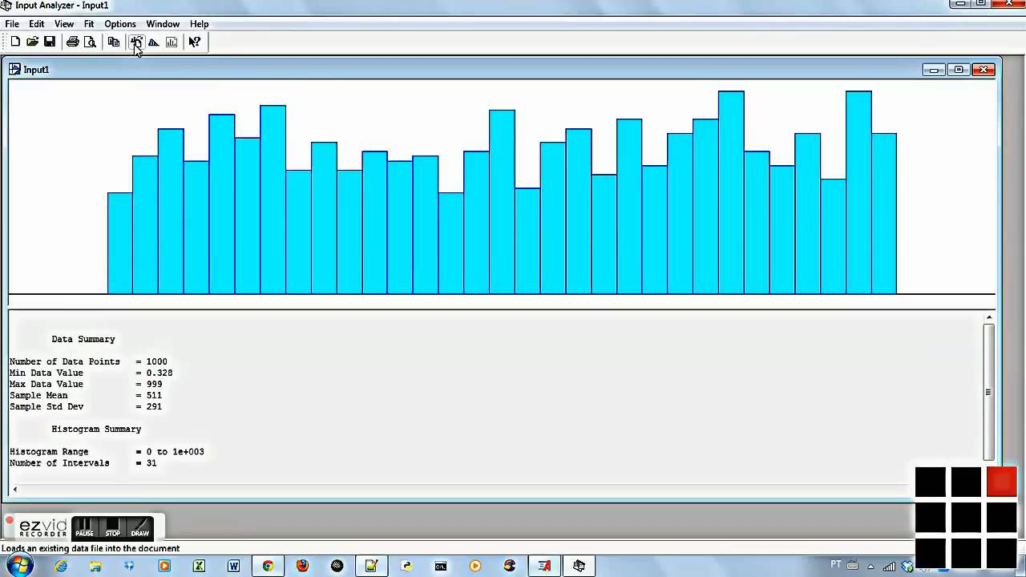
# Fit a Normal distribution to the entrada1.dst data, and fit all distributions to get the best match.
pyautogui.click(88, 25)
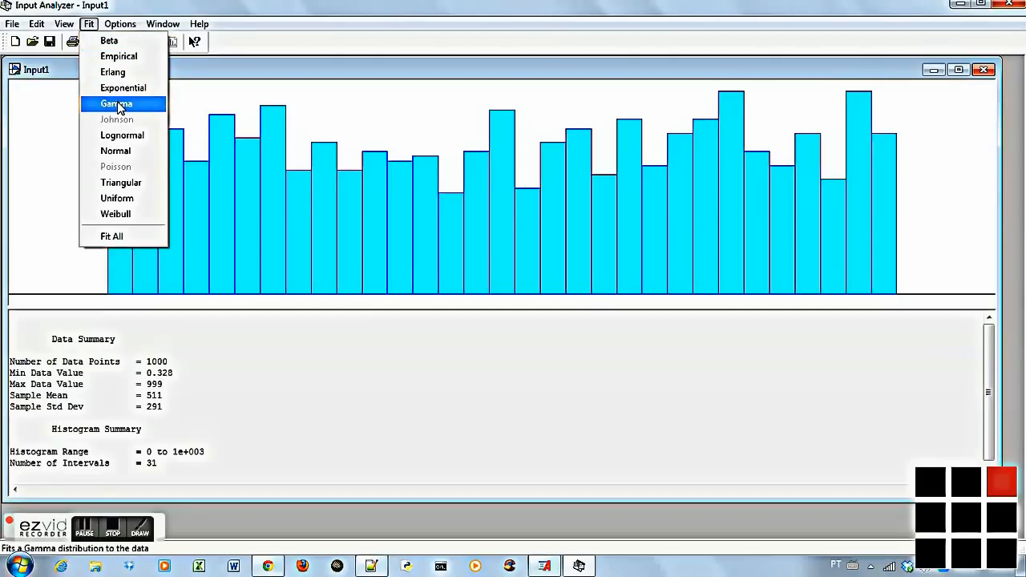
pyautogui.click(117, 152)
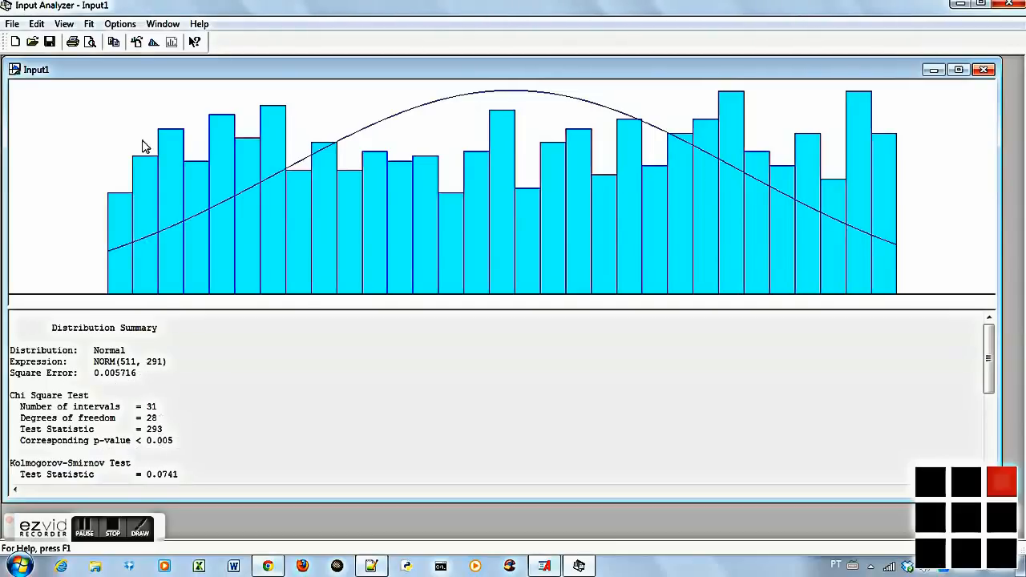
pyautogui.click(90, 25)
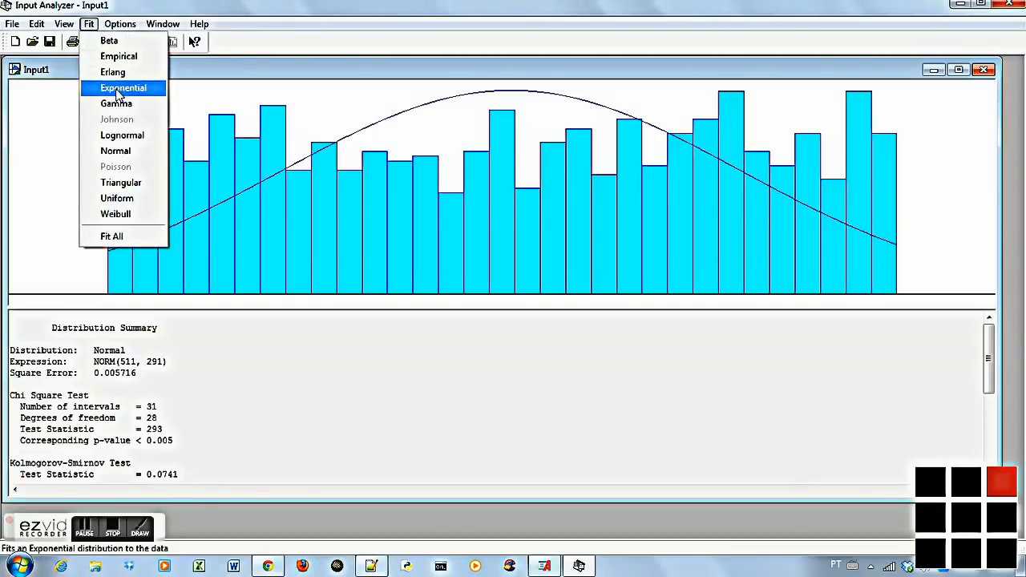
pyautogui.click(108, 237)
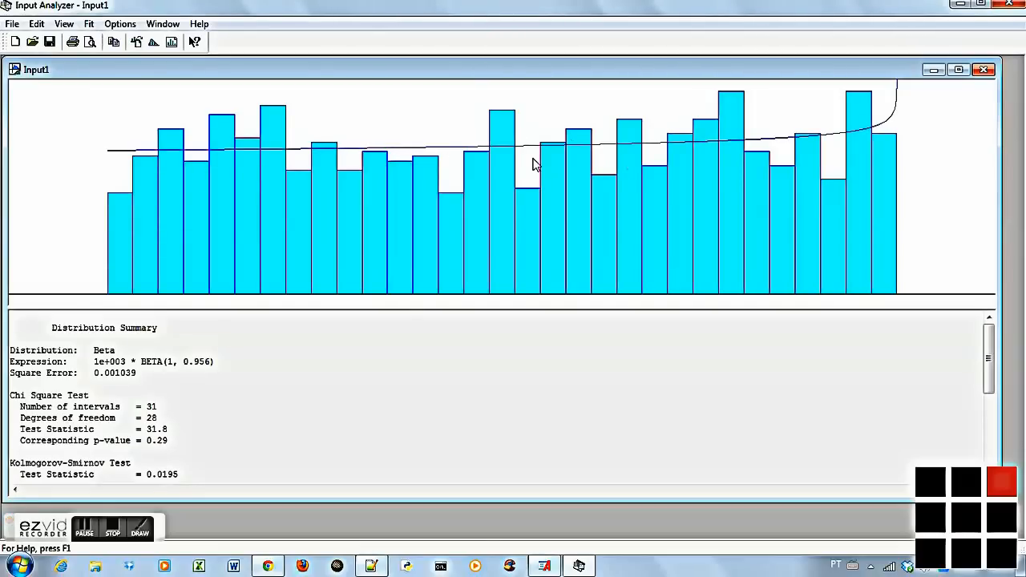
# Review the Fit All Summary of square errors beside the histogram and close it without saving changes.
pyautogui.click(172, 42)
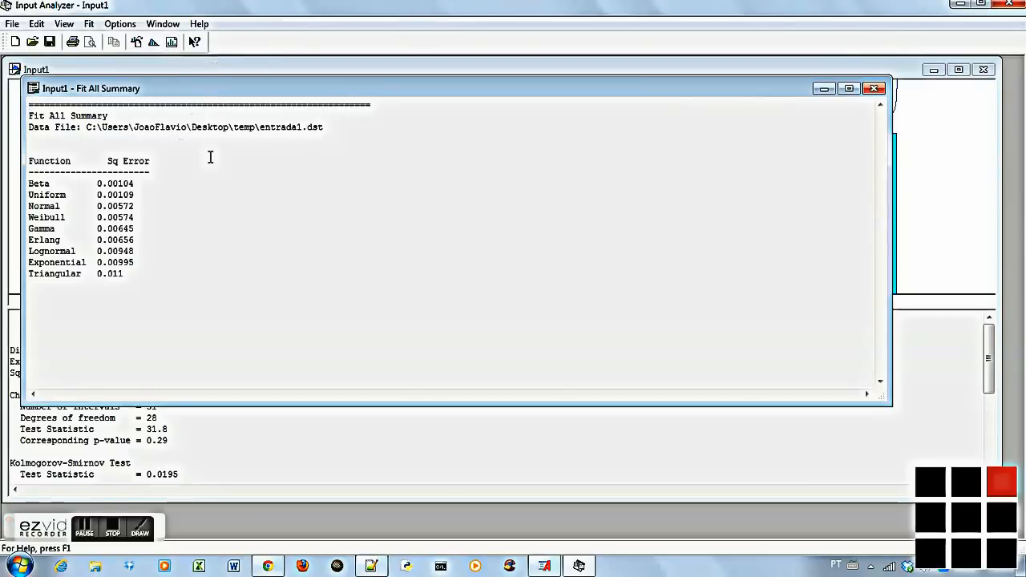
pyautogui.moveTo(885, 200); pyautogui.dragTo(398, 207)
pyautogui.moveTo(217, 89); pyautogui.dragTo(799, 169)
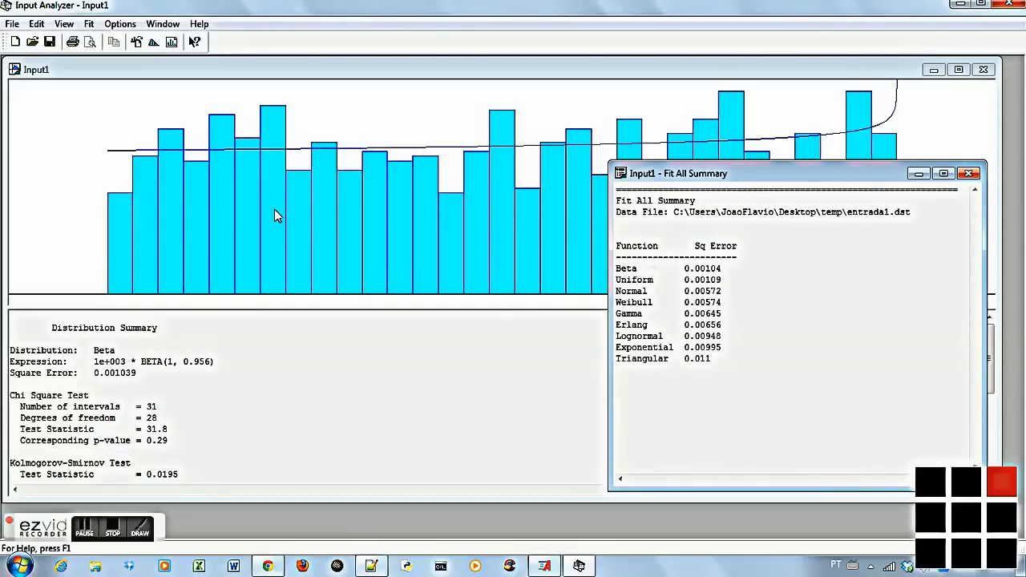
pyautogui.click(968, 176)
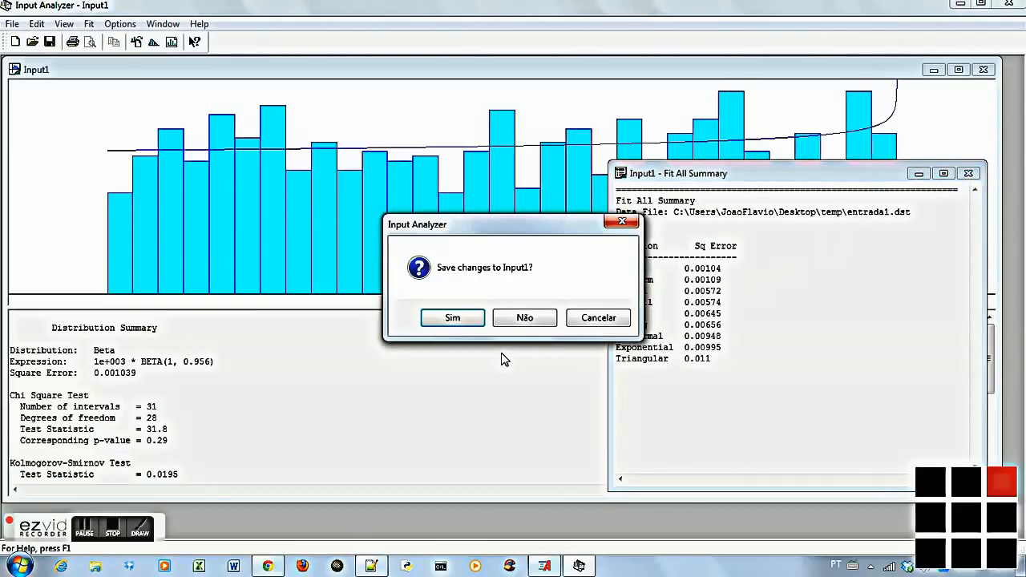
pyautogui.click(512, 320)
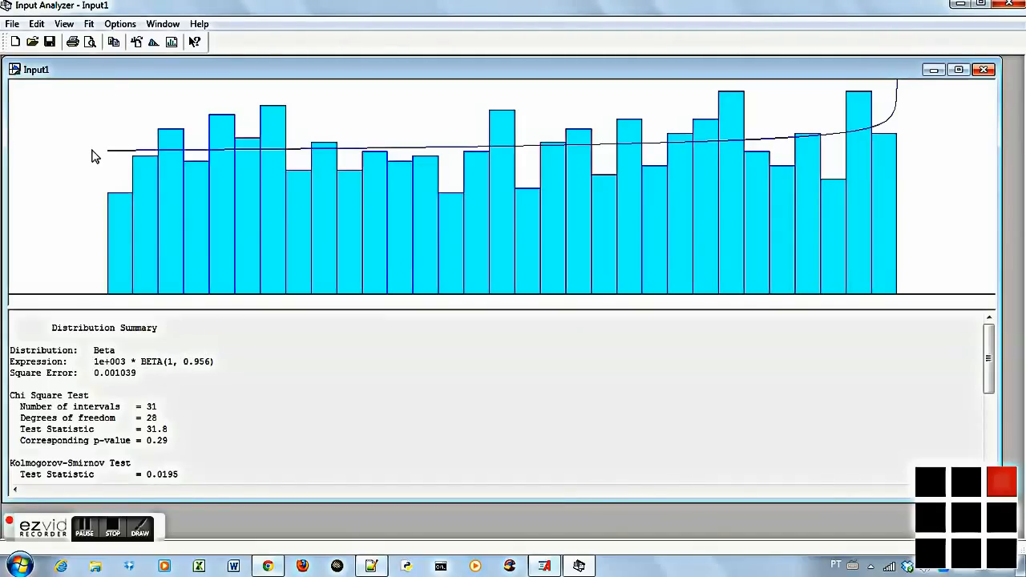
# Load entrada2.dst as the data file and fit all distributions to it.
pyautogui.click(136, 42)
pyautogui.click(384, 225)
pyautogui.doubleClick(384, 226)
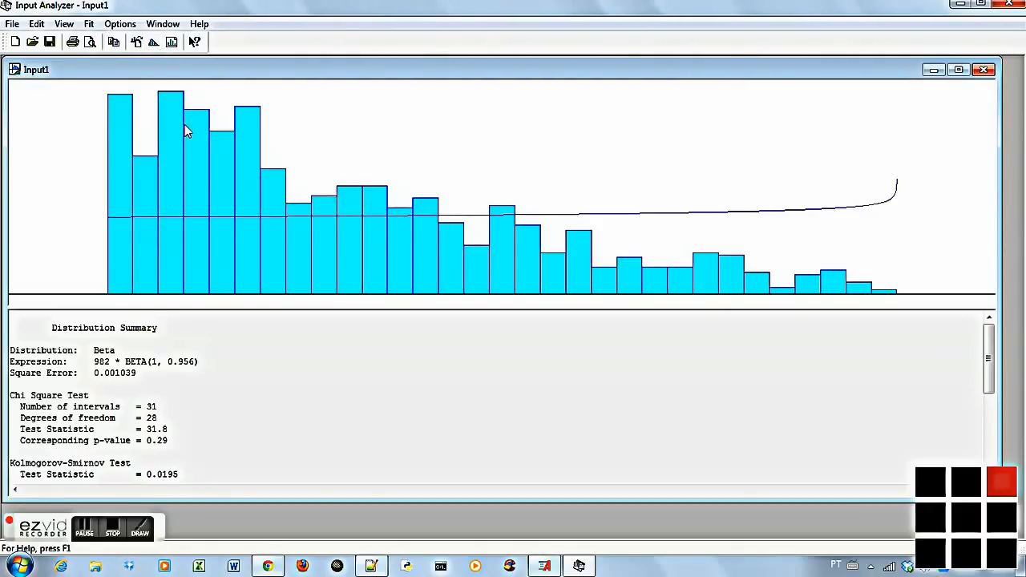
pyautogui.click(153, 42)
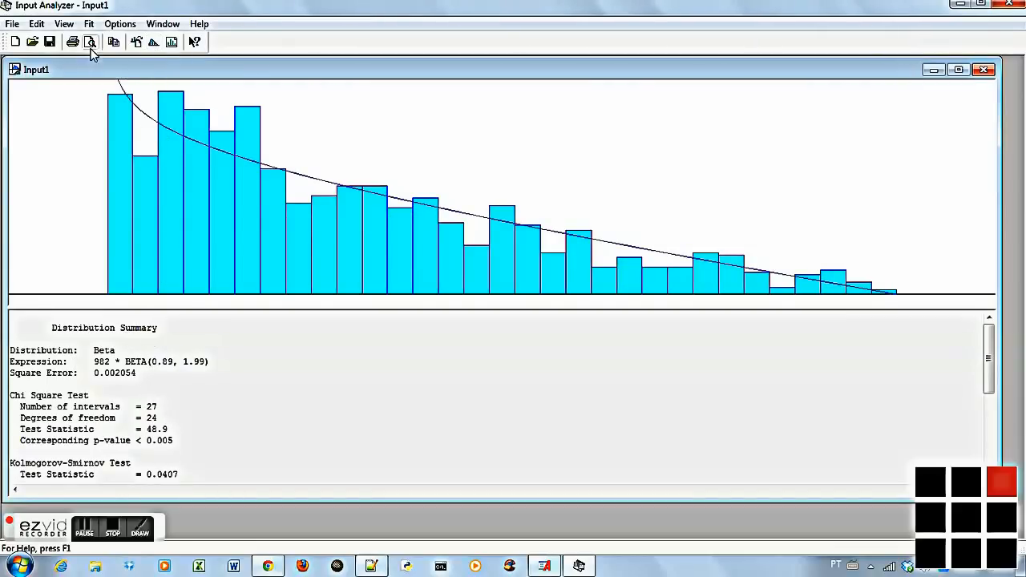
# Load entrada3.dst as the data file and fit all distributions to it.
pyautogui.click(136, 41)
pyautogui.doubleClick(385, 237)
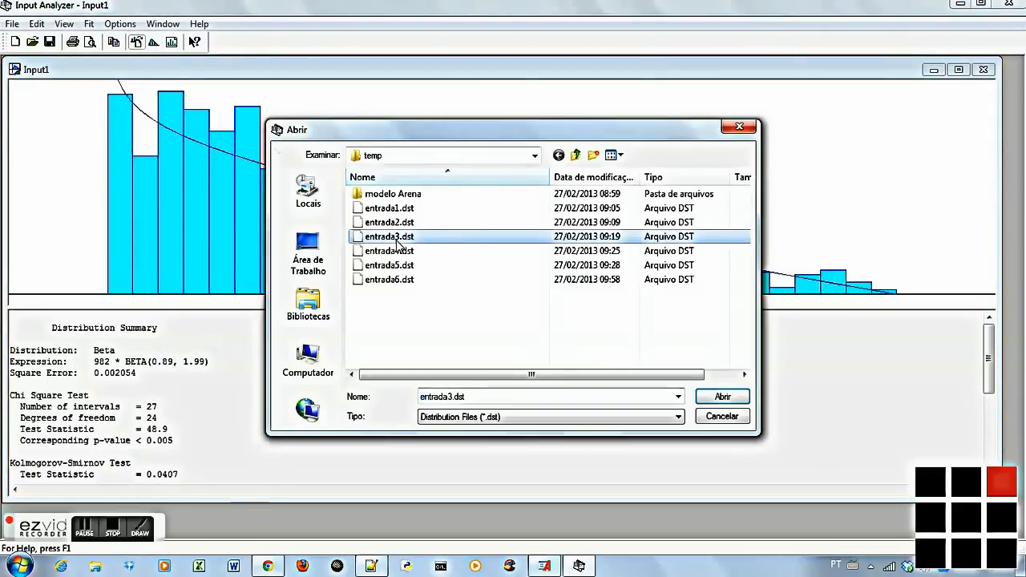
pyautogui.click(153, 43)
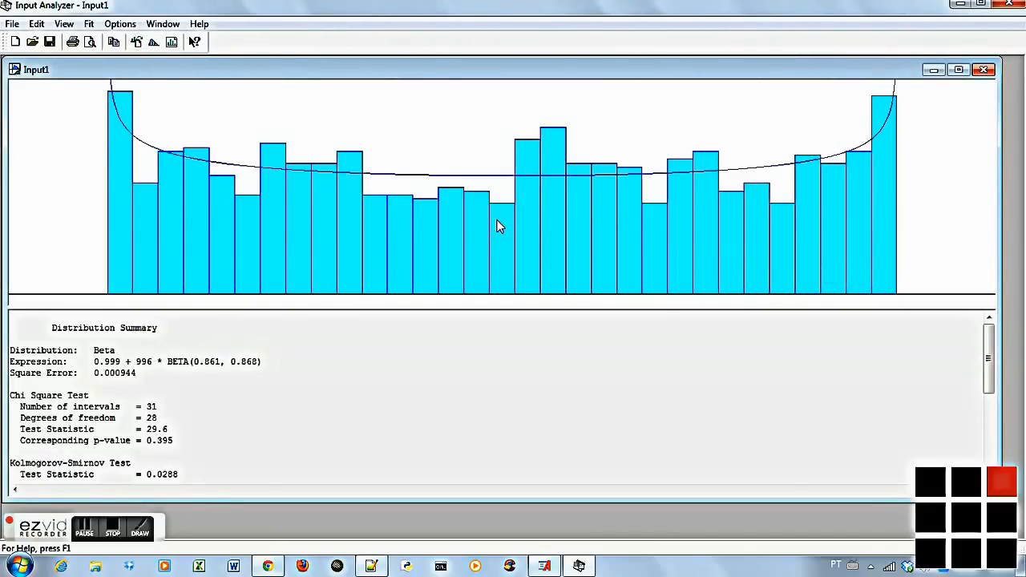
# Load entrada4.dst as the data file and fit all distributions to it.
pyautogui.click(136, 41)
pyautogui.click(382, 253)
pyautogui.doubleClick(381, 253)
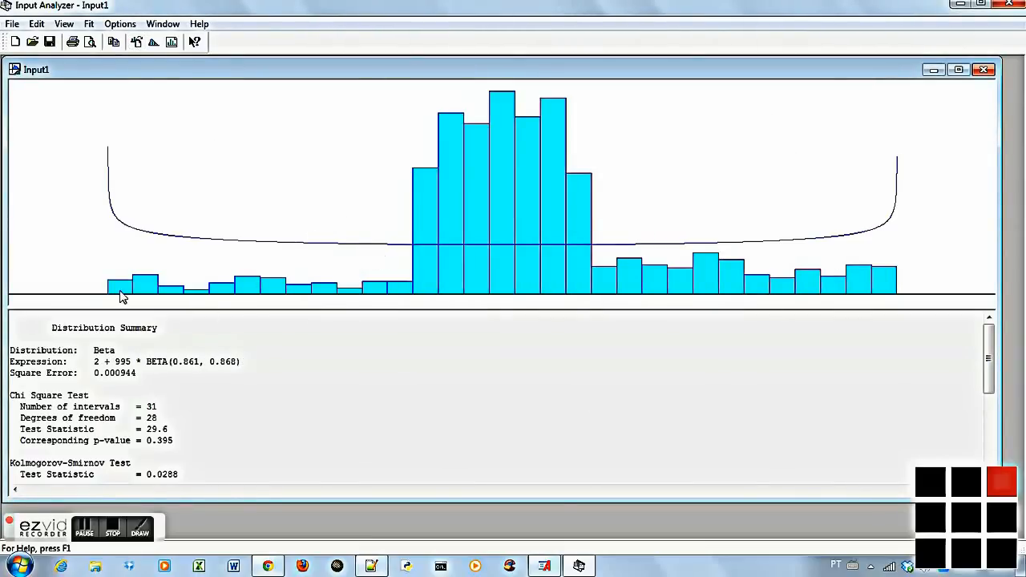
pyautogui.click(154, 43)
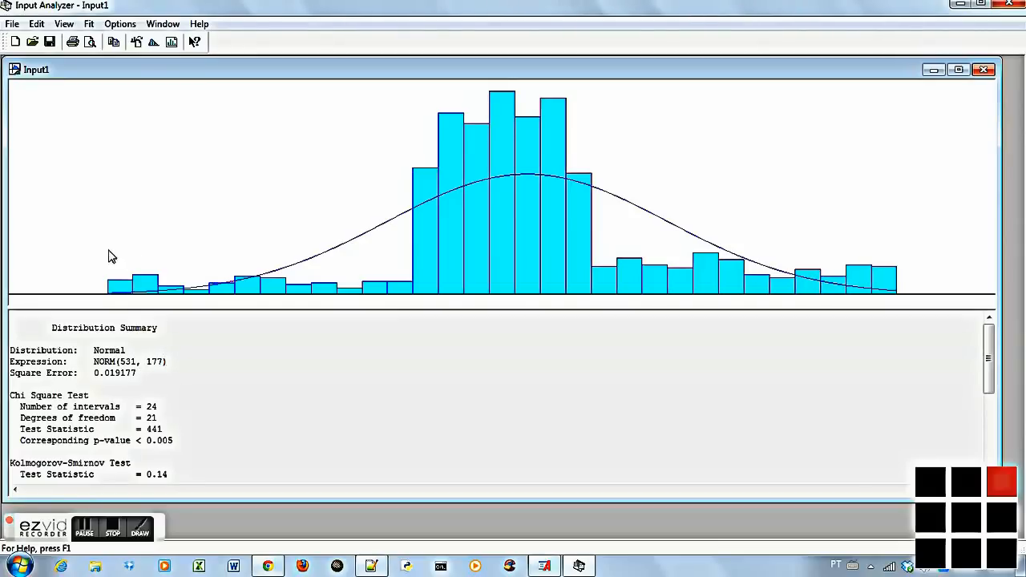
# Load entrada5.dst as the data file and fit all distributions to it.
pyautogui.click(137, 42)
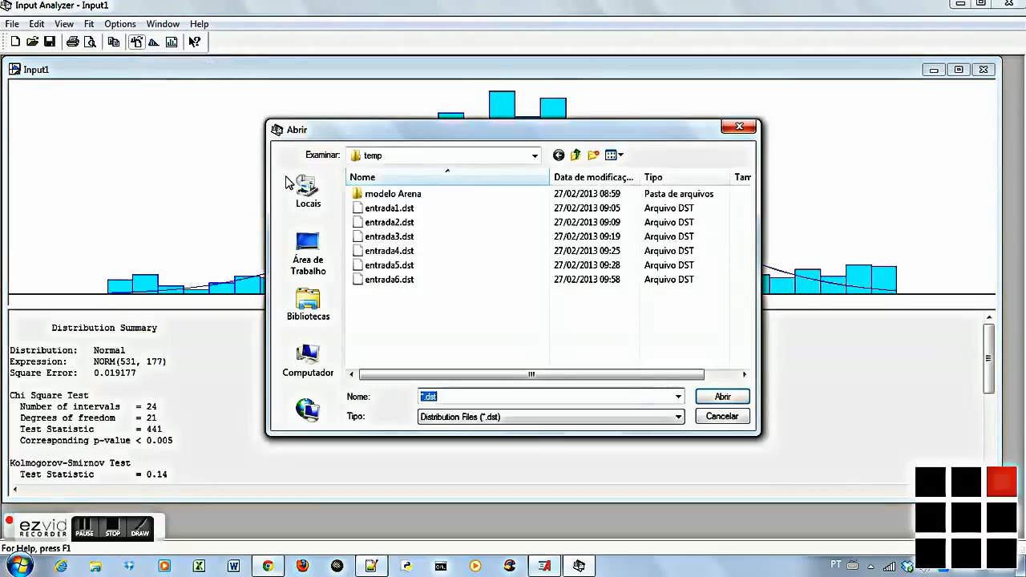
pyautogui.doubleClick(380, 268)
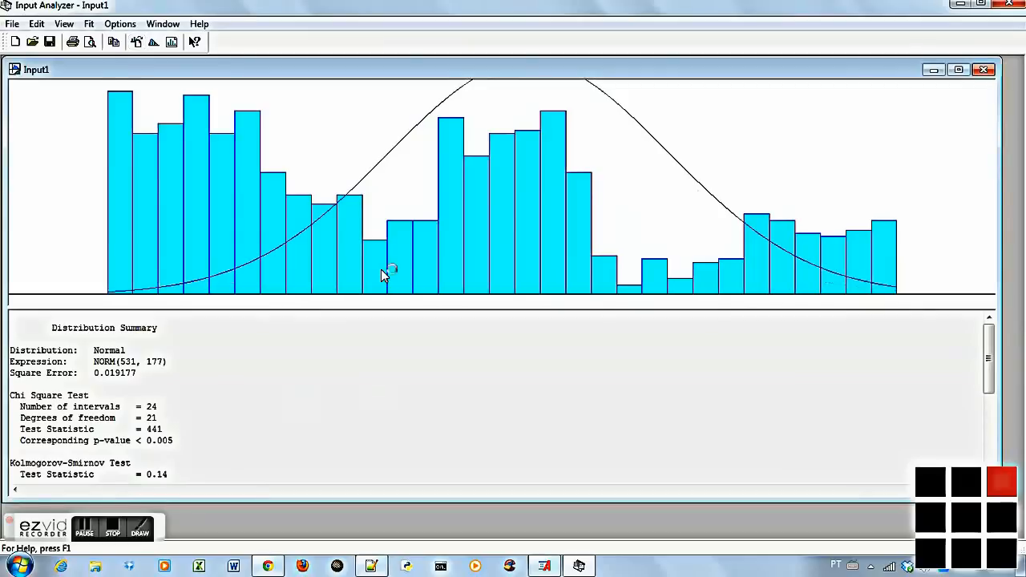
pyautogui.click(153, 42)
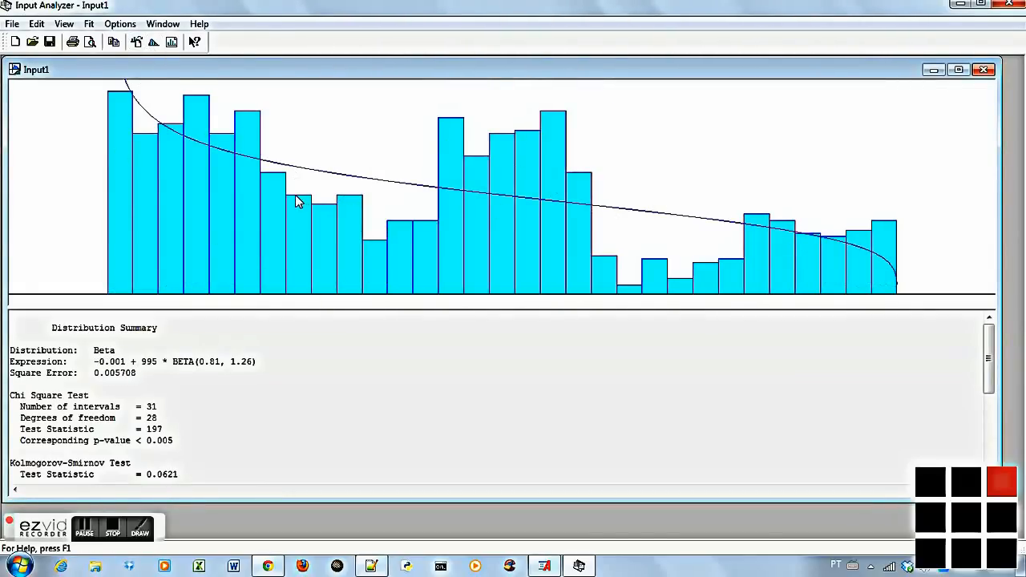
# Load entrada6.dst as the data file and fit all distributions to it.
pyautogui.click(136, 41)
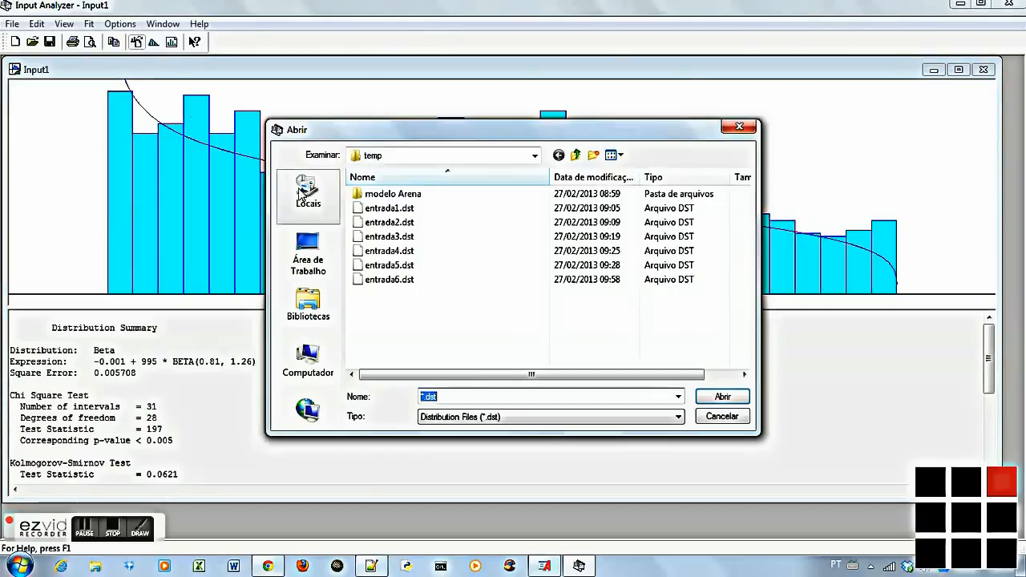
pyautogui.doubleClick(361, 279)
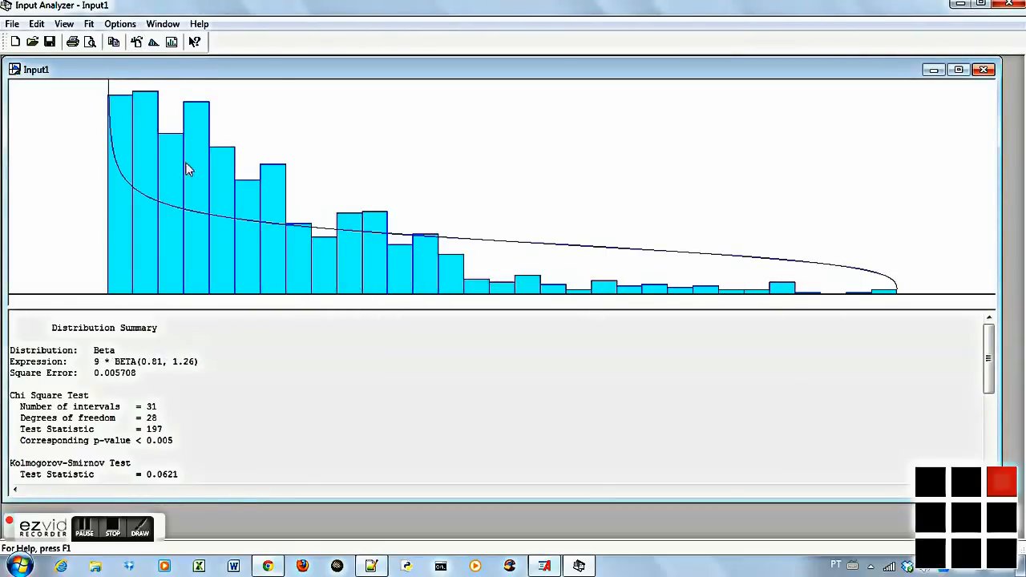
pyautogui.click(154, 41)
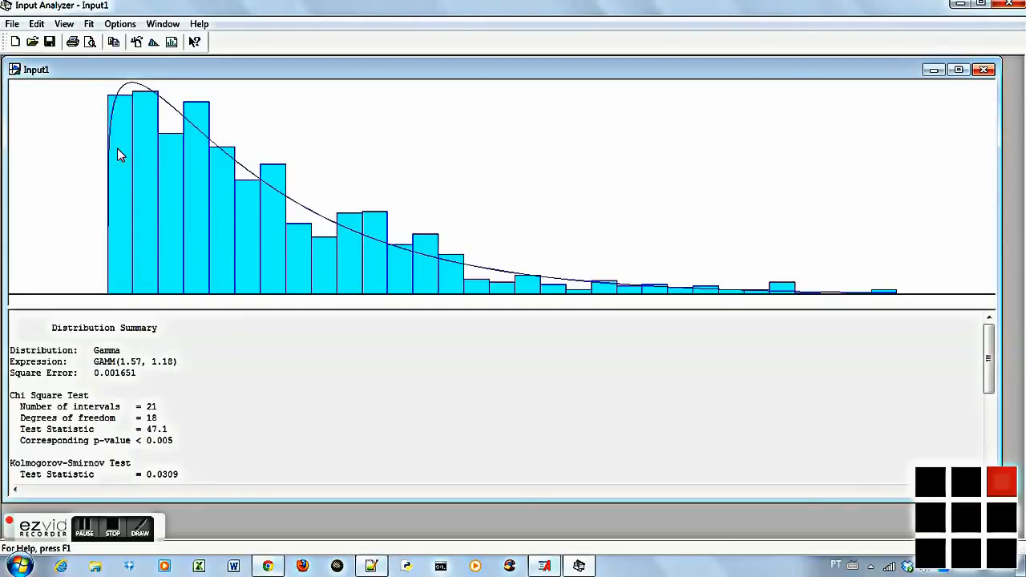
# Copy the expression of the distribution fitted to the entrada6.dst data.
pyautogui.click(37, 24)
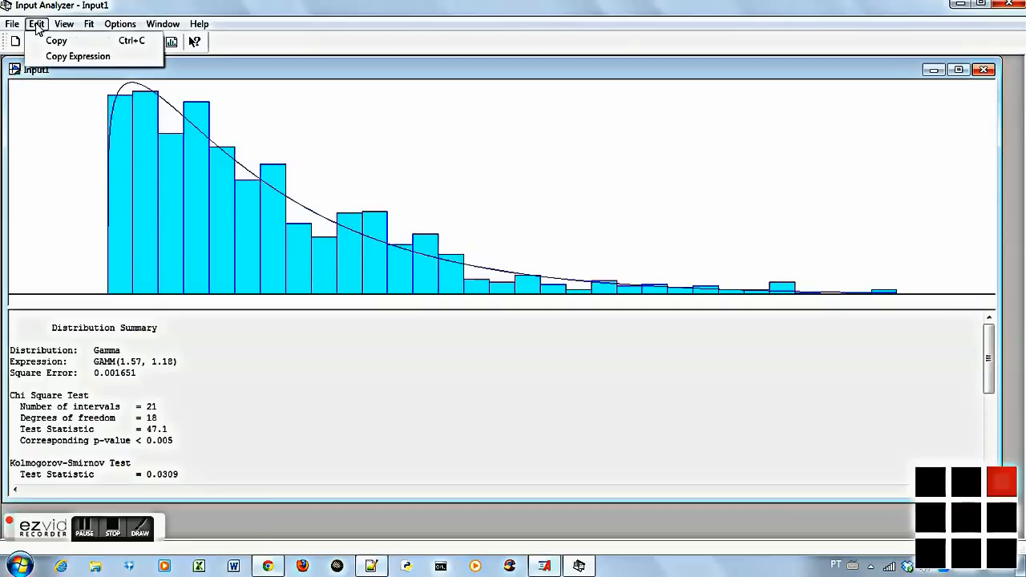
pyautogui.click(70, 58)
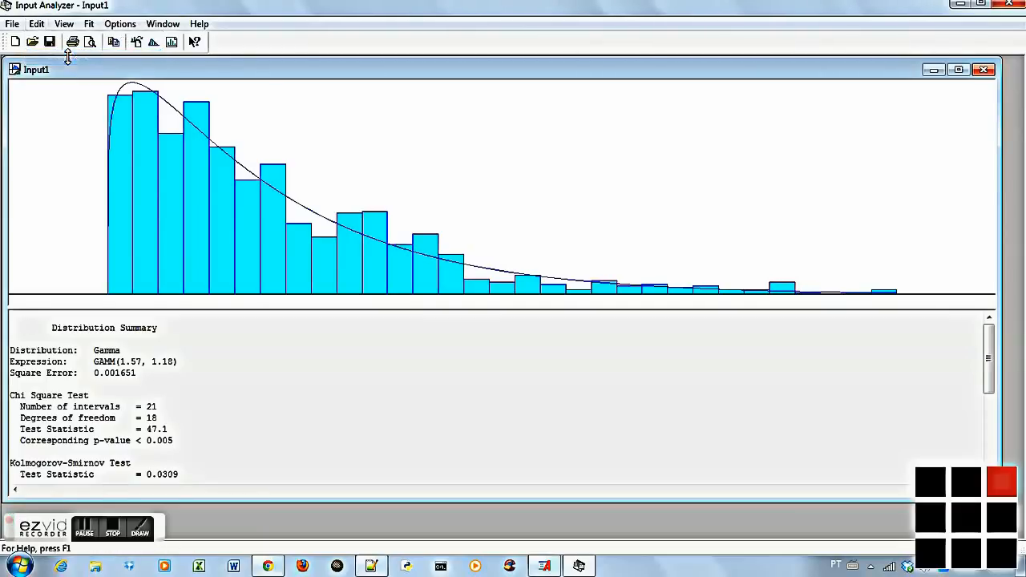
# Switch to the Usinagem model in Arena and replace the delay expression of the Manutencao da Peca process with the copied GAMM(1.57, 1.18).
pyautogui.click(545, 566)
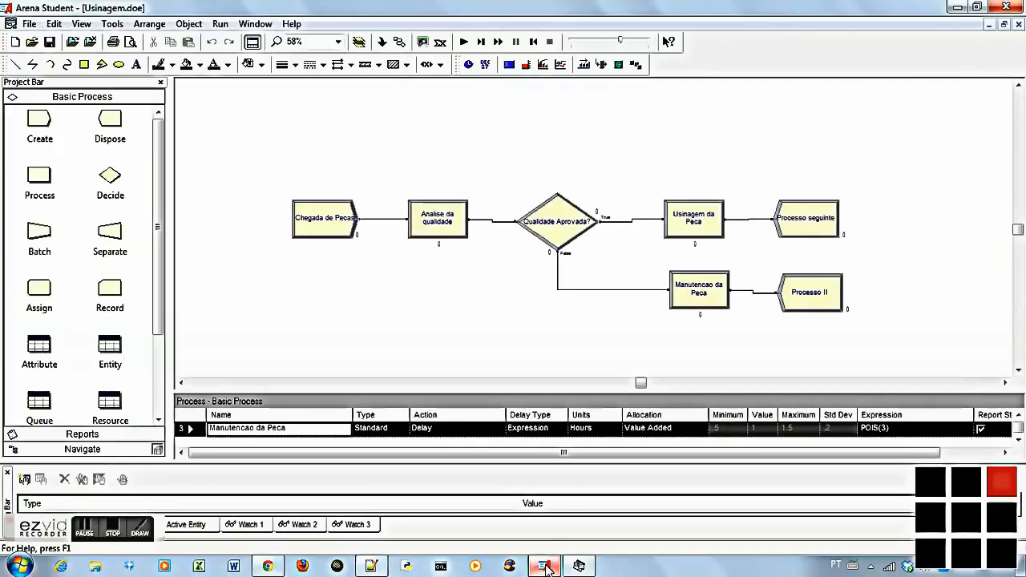
pyautogui.click(699, 296)
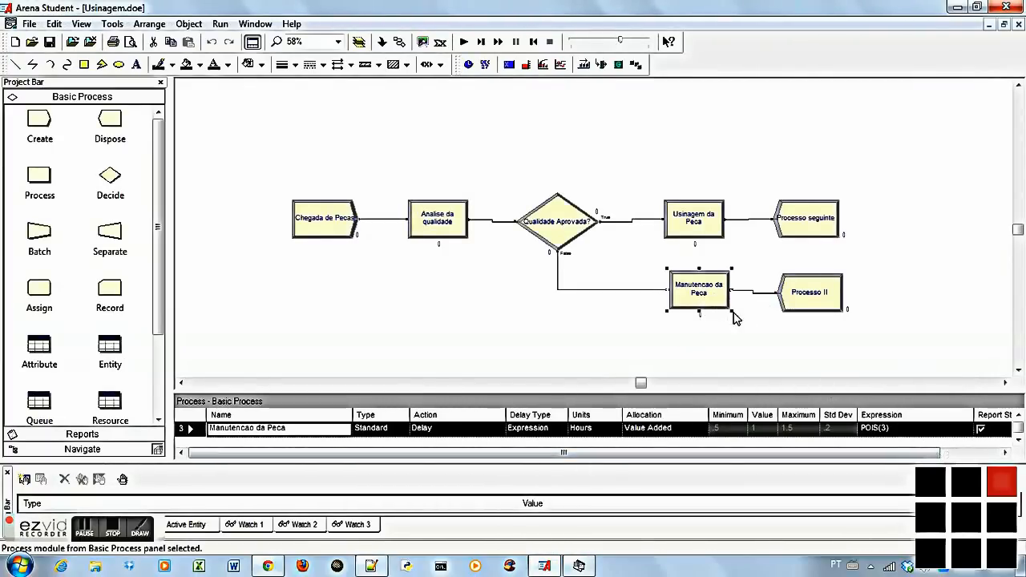
pyautogui.doubleClick(698, 297)
pyautogui.moveTo(428, 125); pyautogui.dragTo(263, 161)
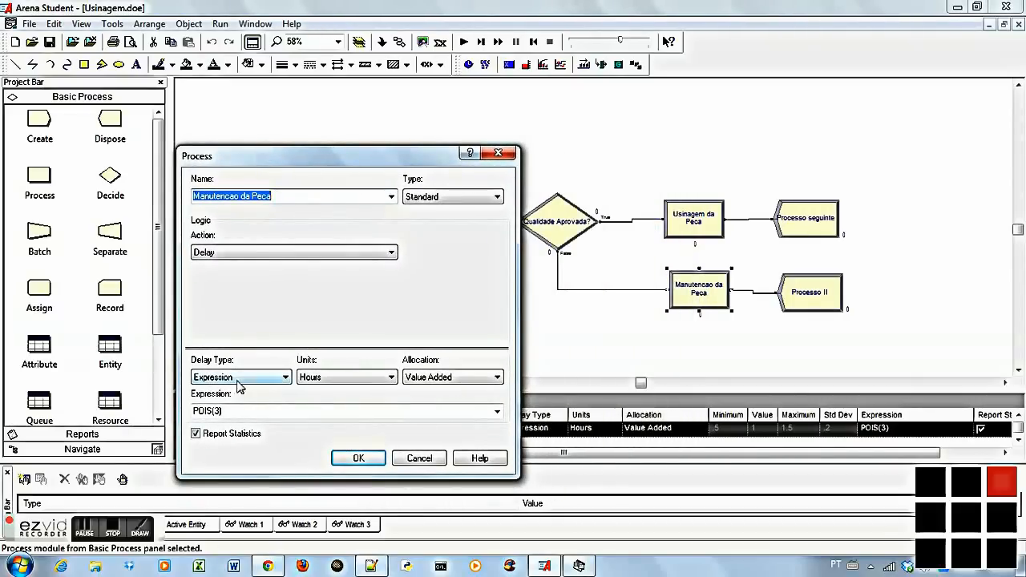
pyautogui.doubleClick(251, 412)
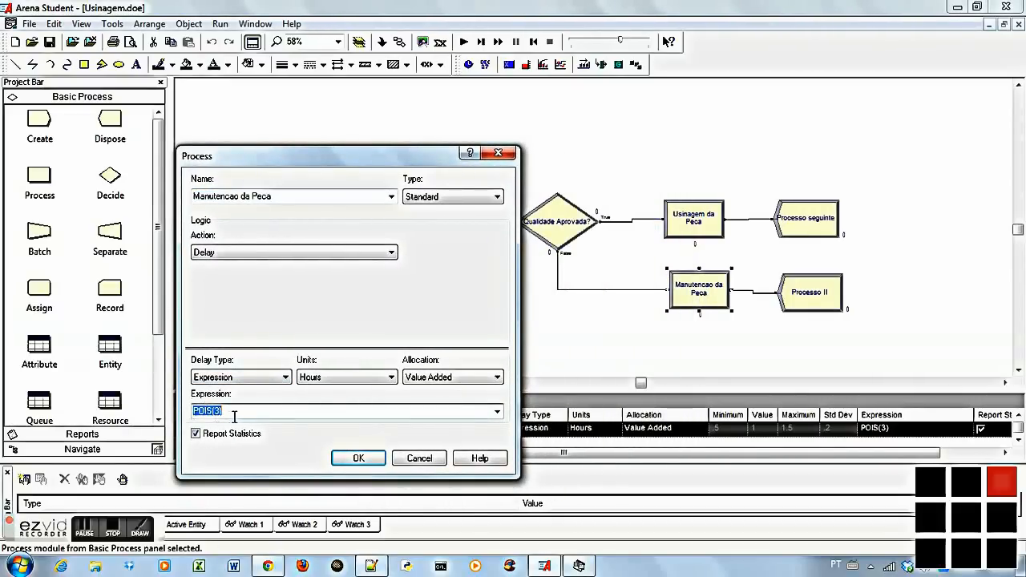
pyautogui.rightClick(234, 412)
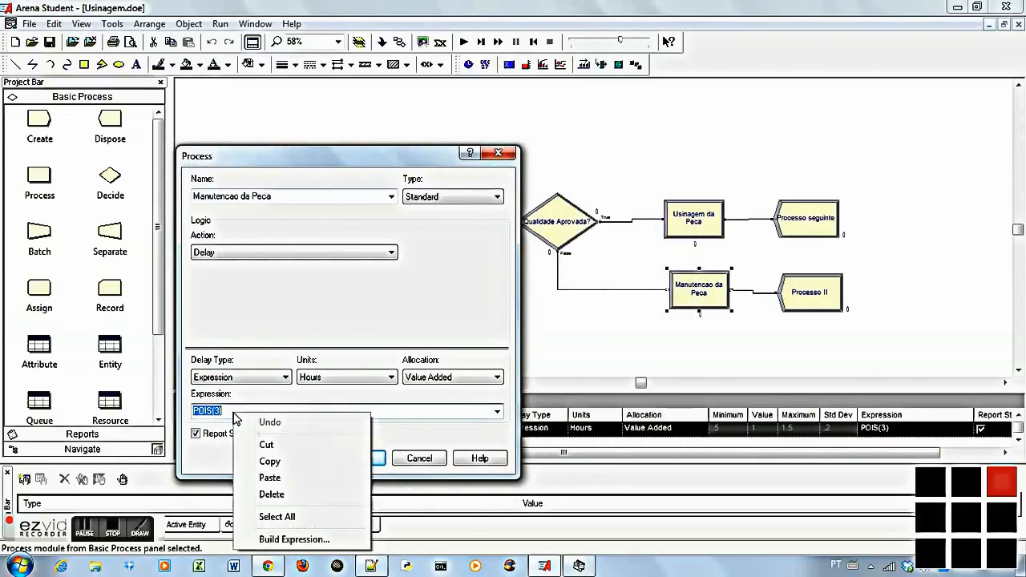
pyautogui.click(269, 477)
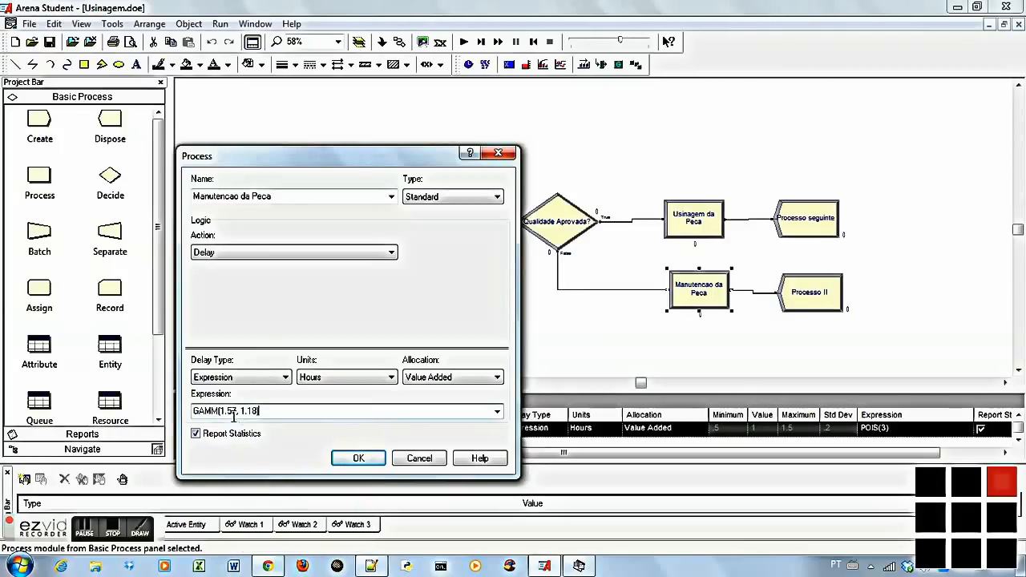
pyautogui.click(356, 458)
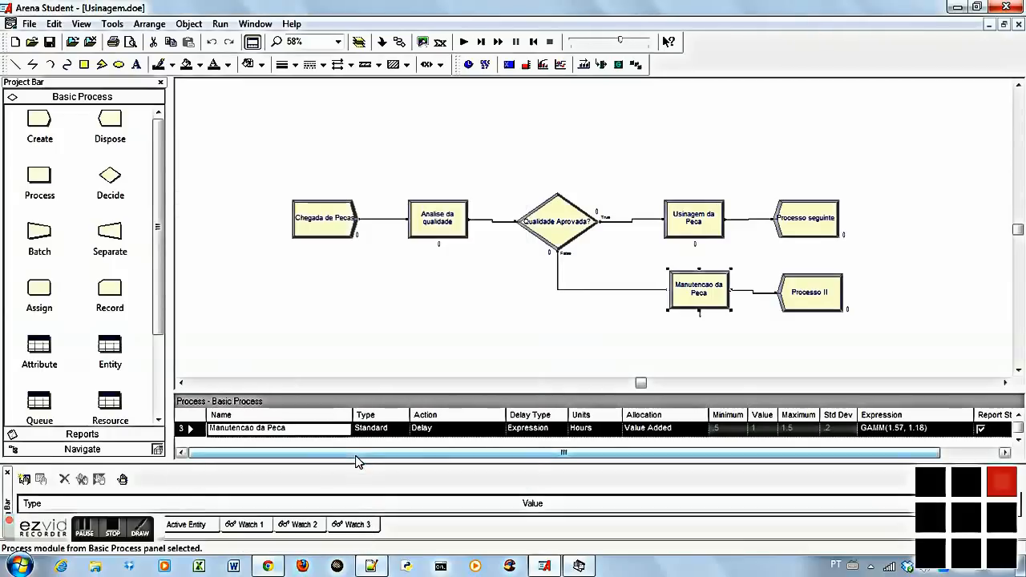